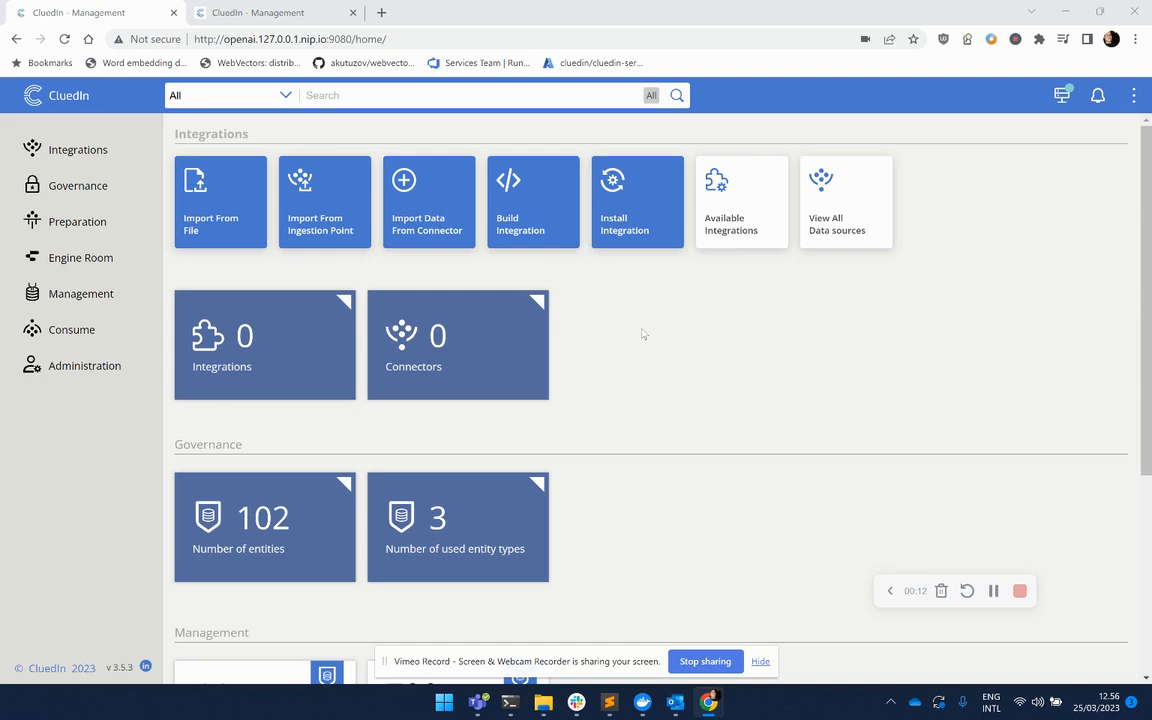
# Search all entities and open the All Properties view of the Topco Associates LLC company.
pyautogui.click(678, 95)
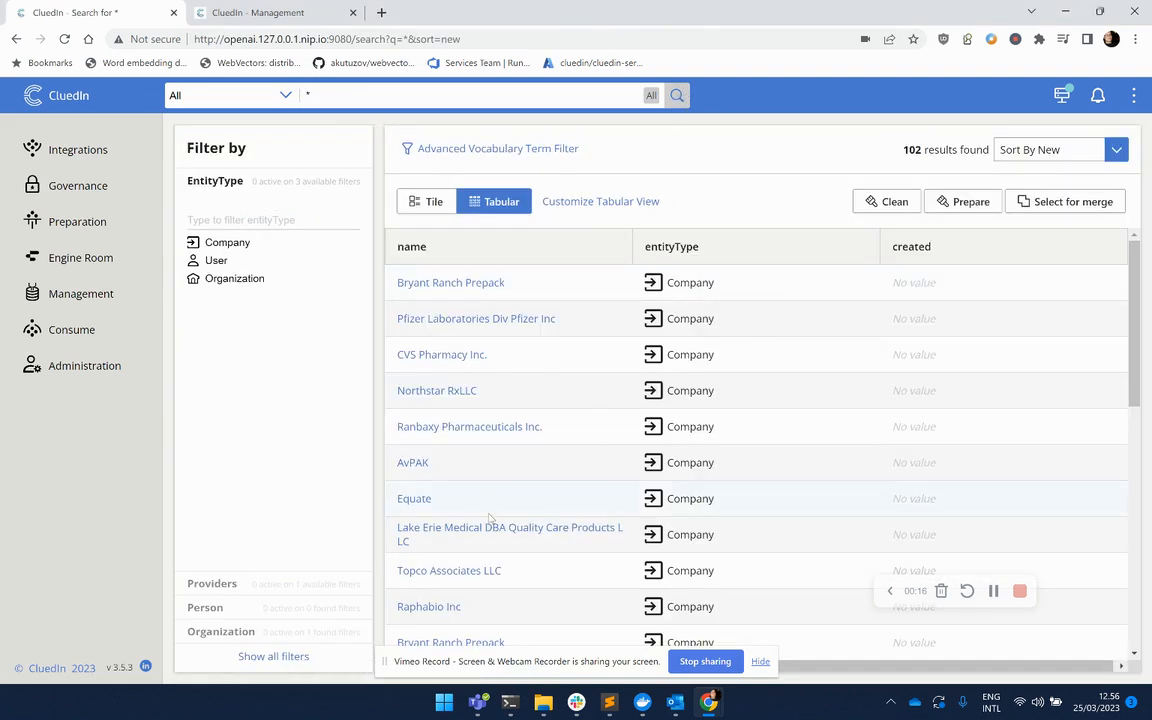
pyautogui.scroll(-3, 490, 515)
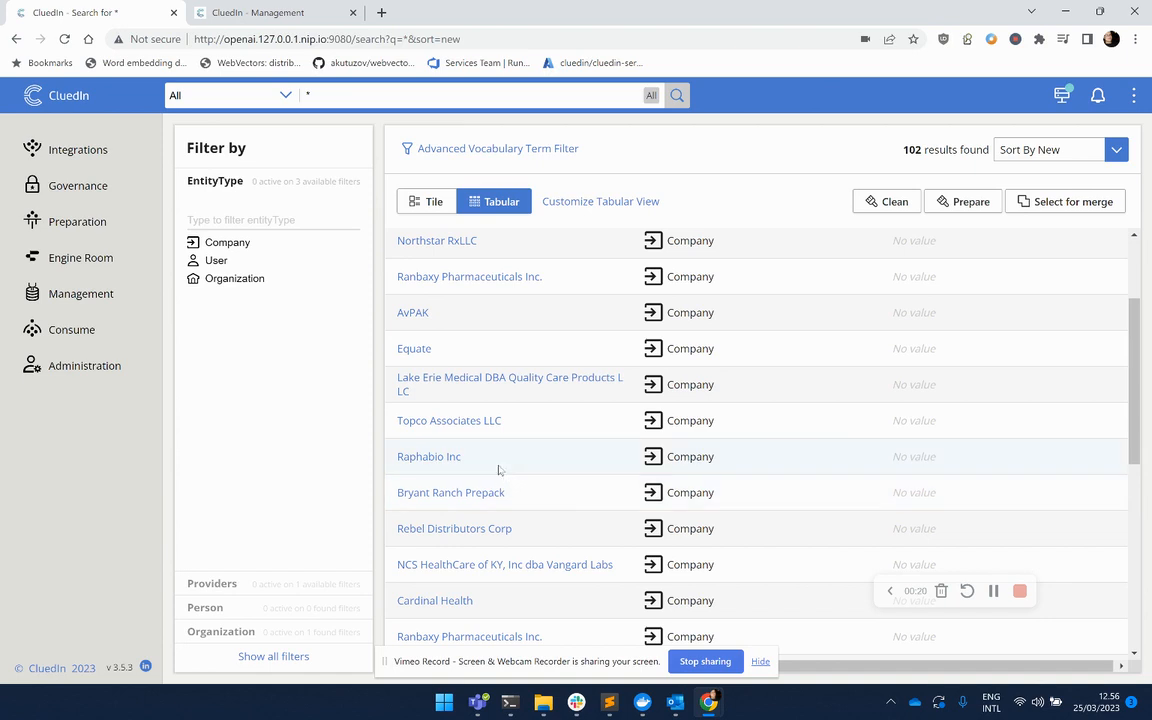
pyautogui.click(441, 424)
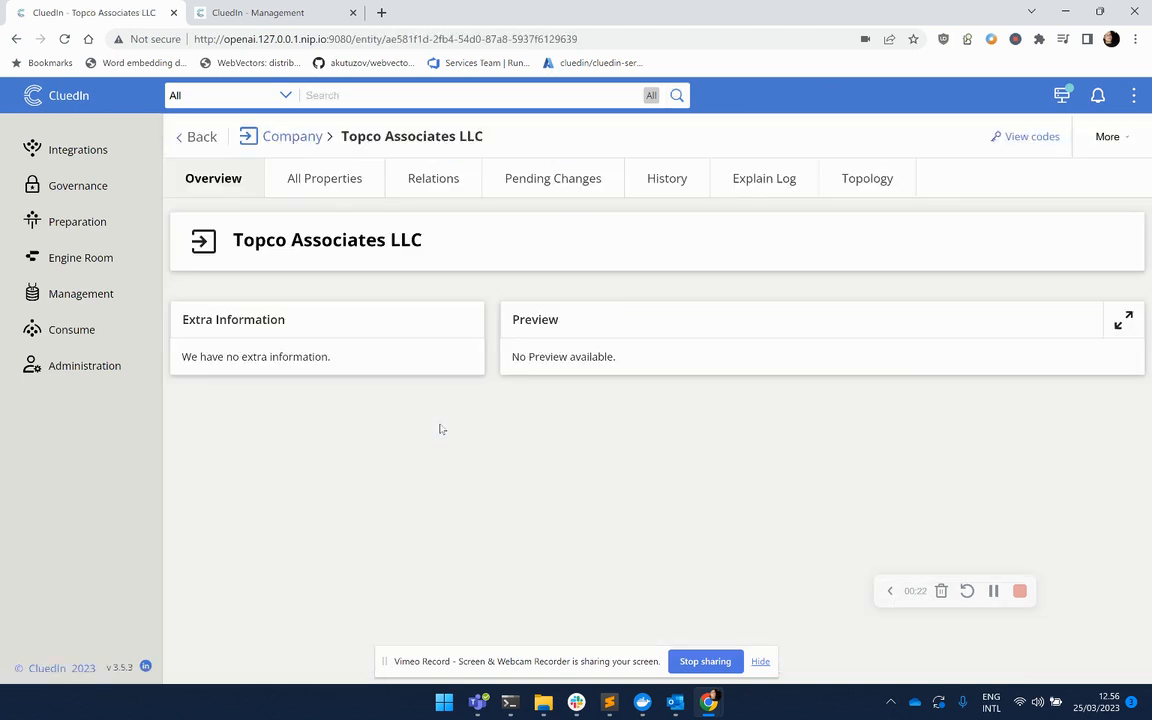
pyautogui.click(324, 182)
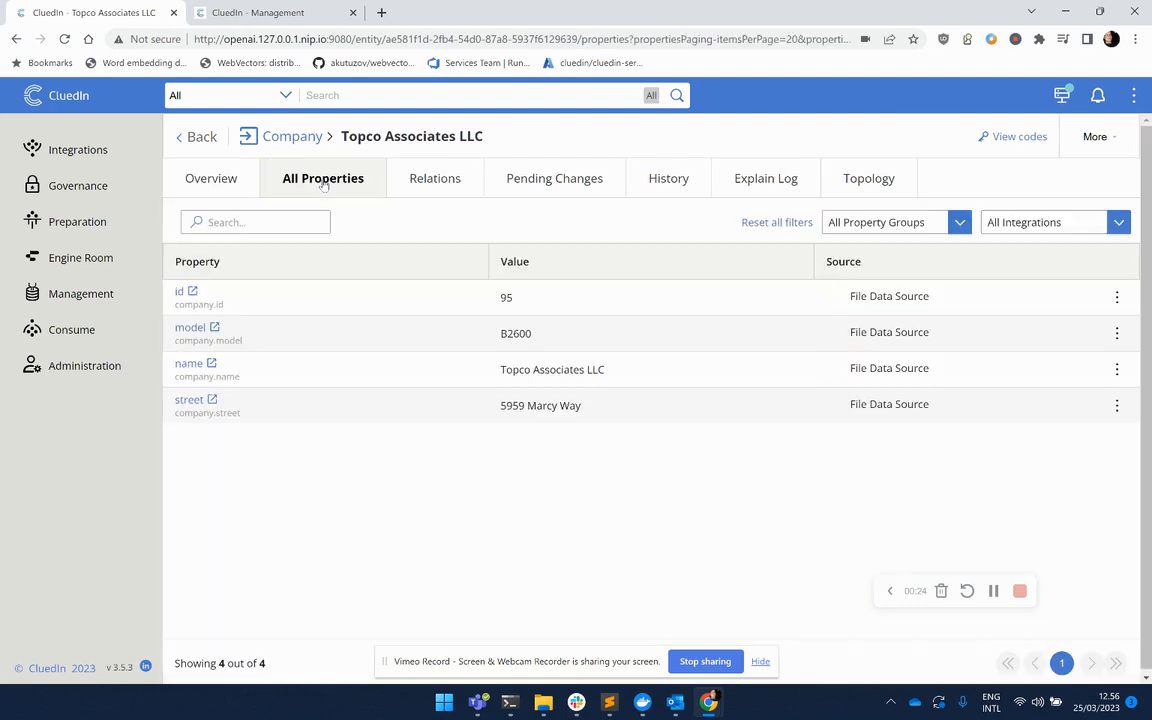
# Open the id property's vocabulary key in a new tab and compare it with the entity's name value.
pyautogui.click(192, 291)
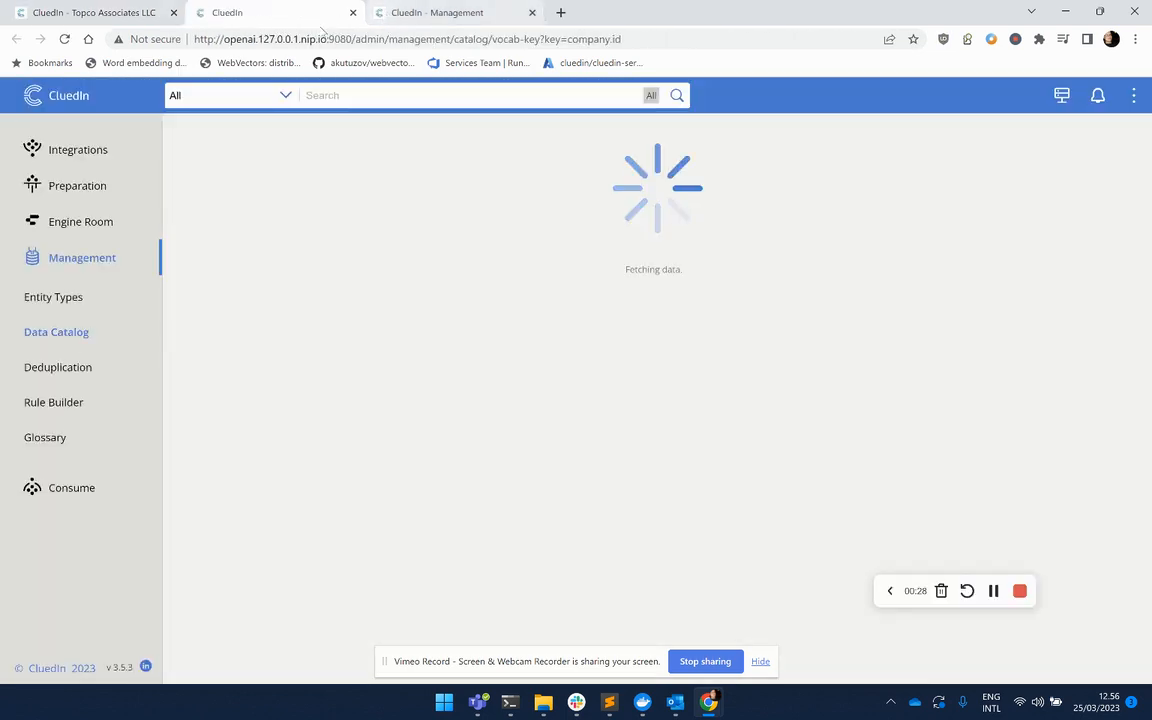
pyautogui.click(141, 13)
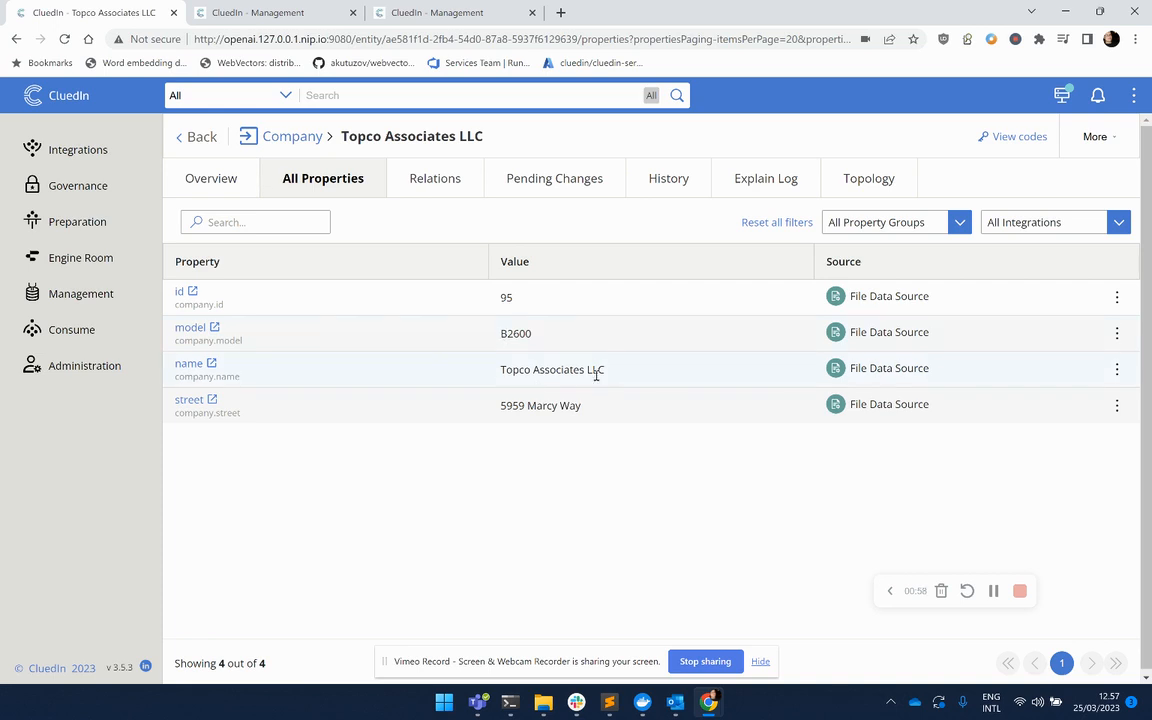
pyautogui.moveTo(590, 370); pyautogui.dragTo(600, 373)
pyautogui.click(262, 12)
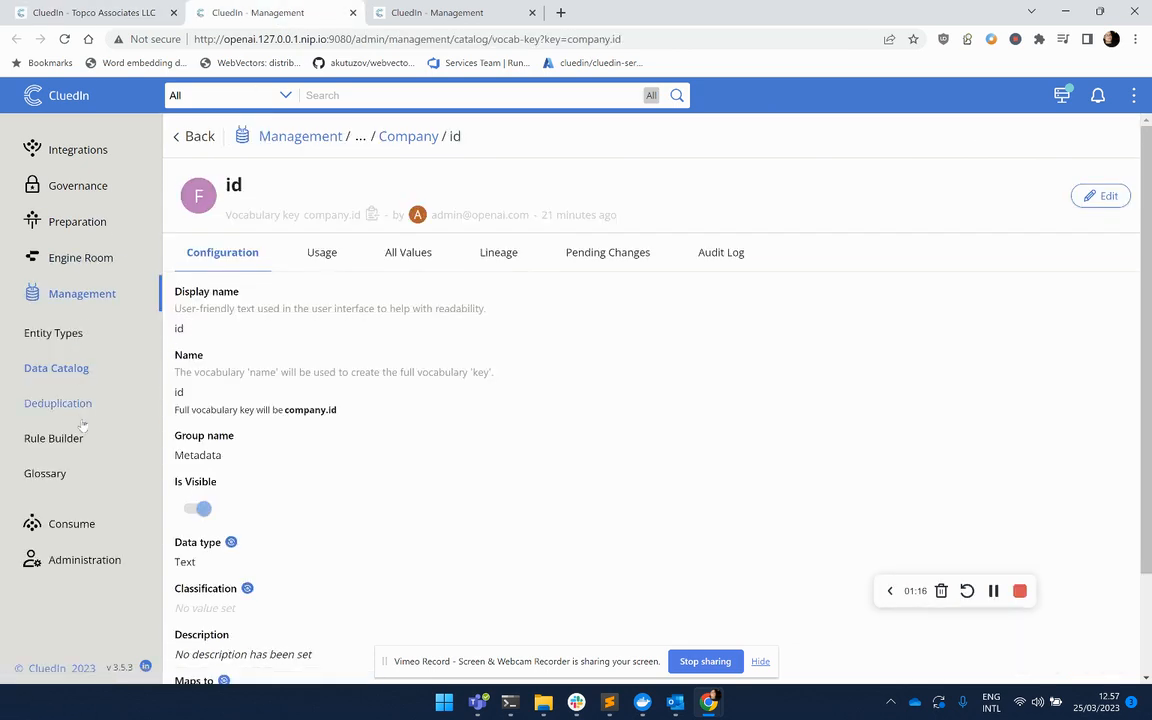
# Select all three rules in Rule Builder and activate them.
pyautogui.click(55, 438)
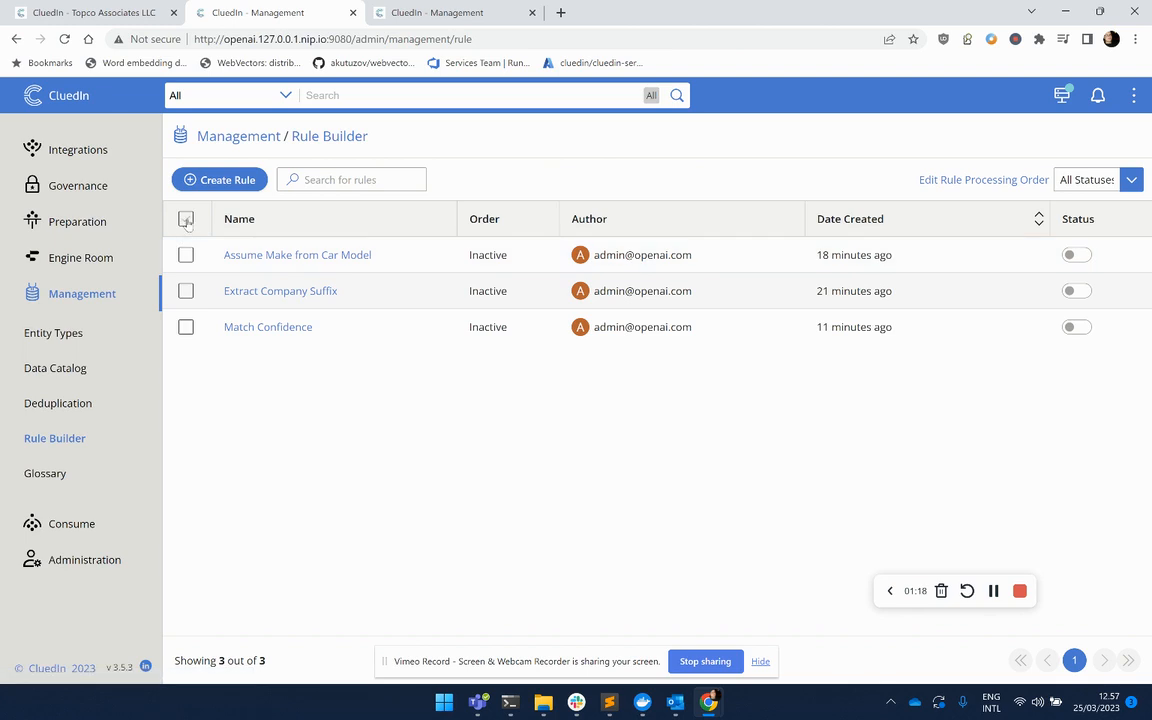
pyautogui.click(186, 220)
pyautogui.click(998, 208)
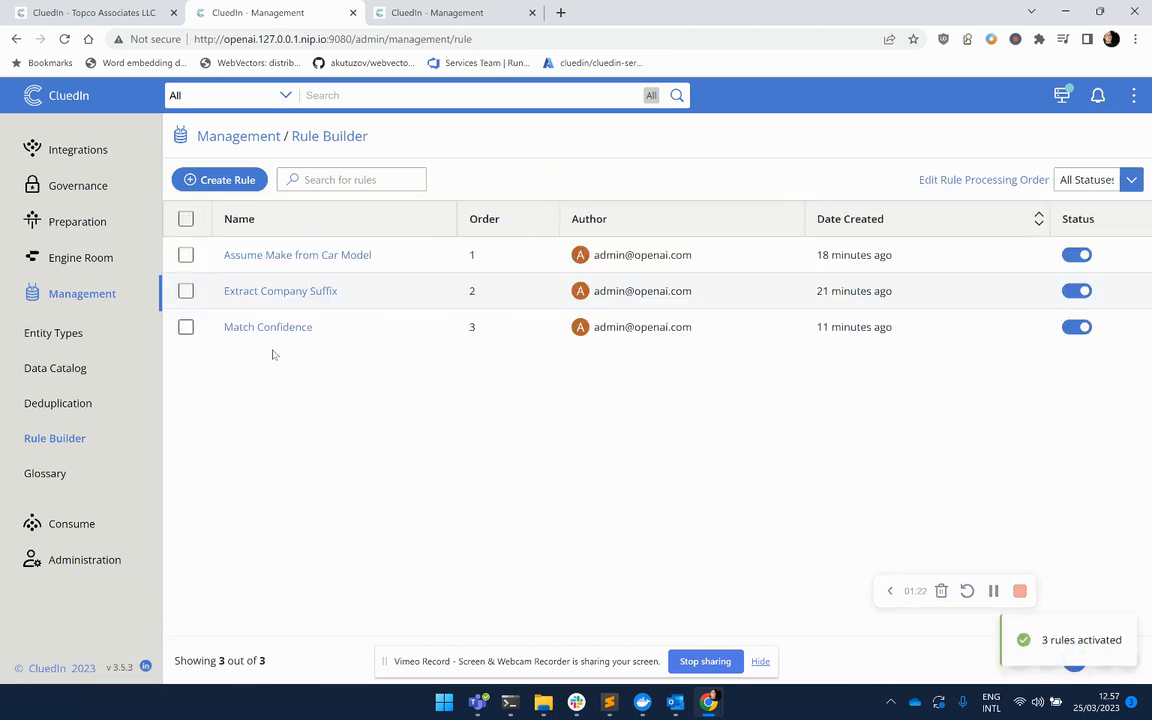
# Open the Assume Make from Car Model rule, review its Assume Make action, and close it without changes.
pyautogui.click(283, 256)
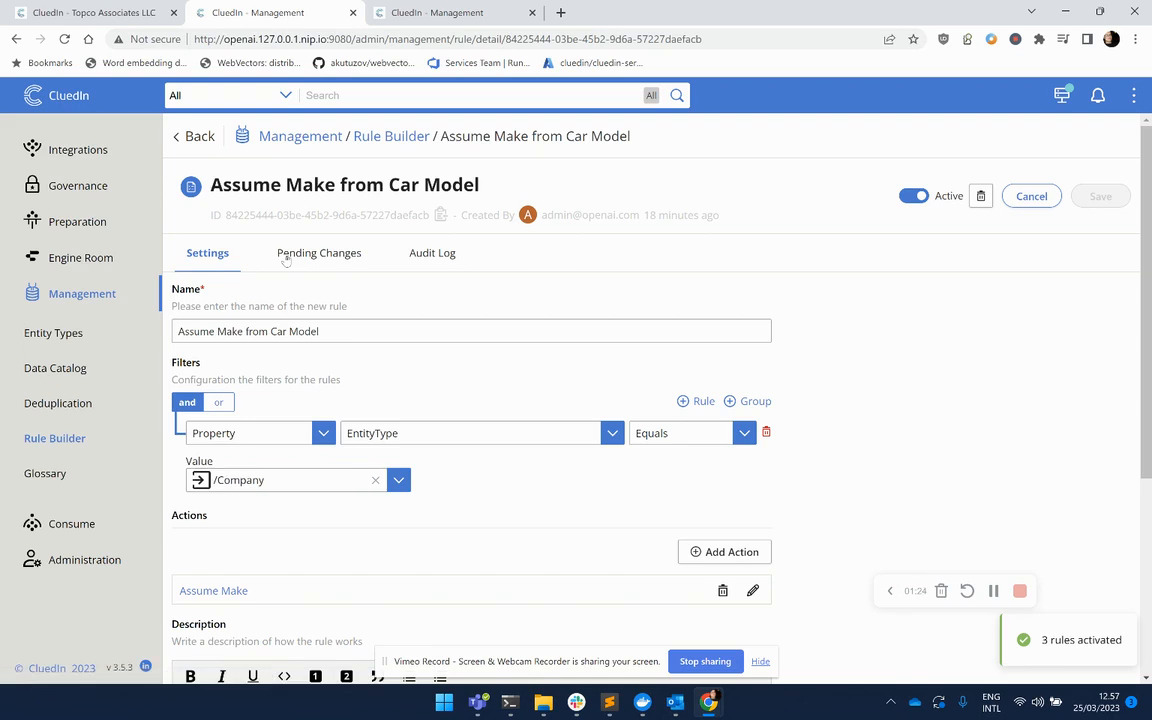
pyautogui.click(752, 590)
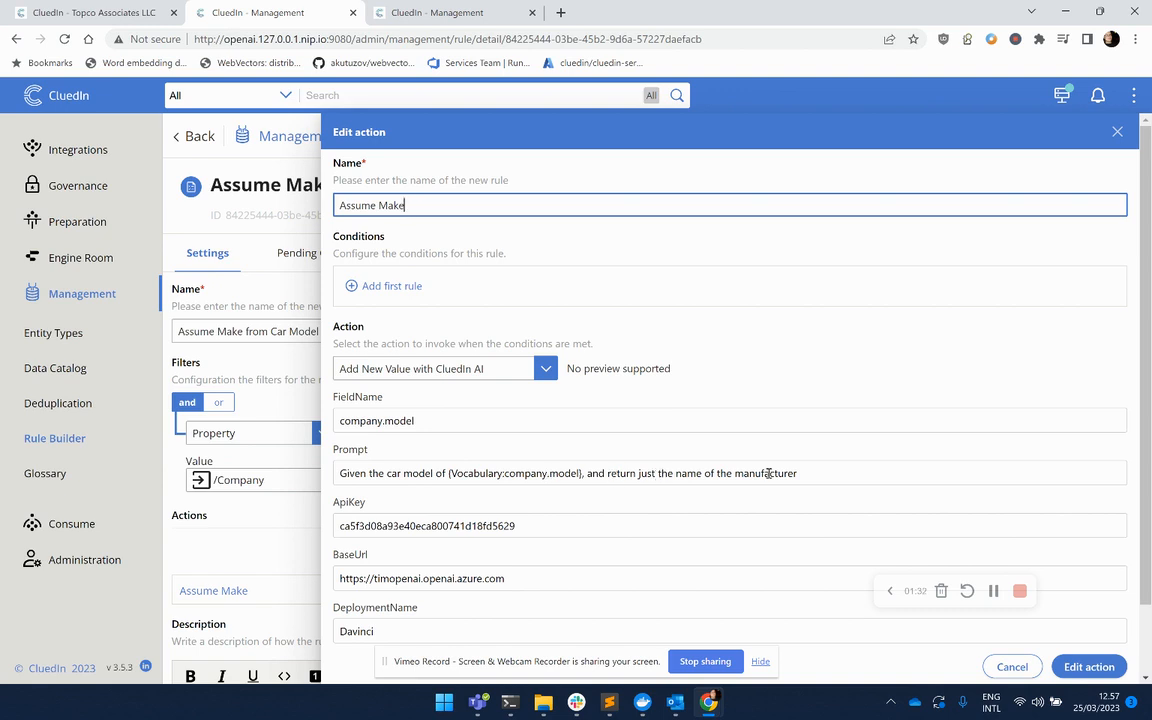
pyautogui.click(1118, 132)
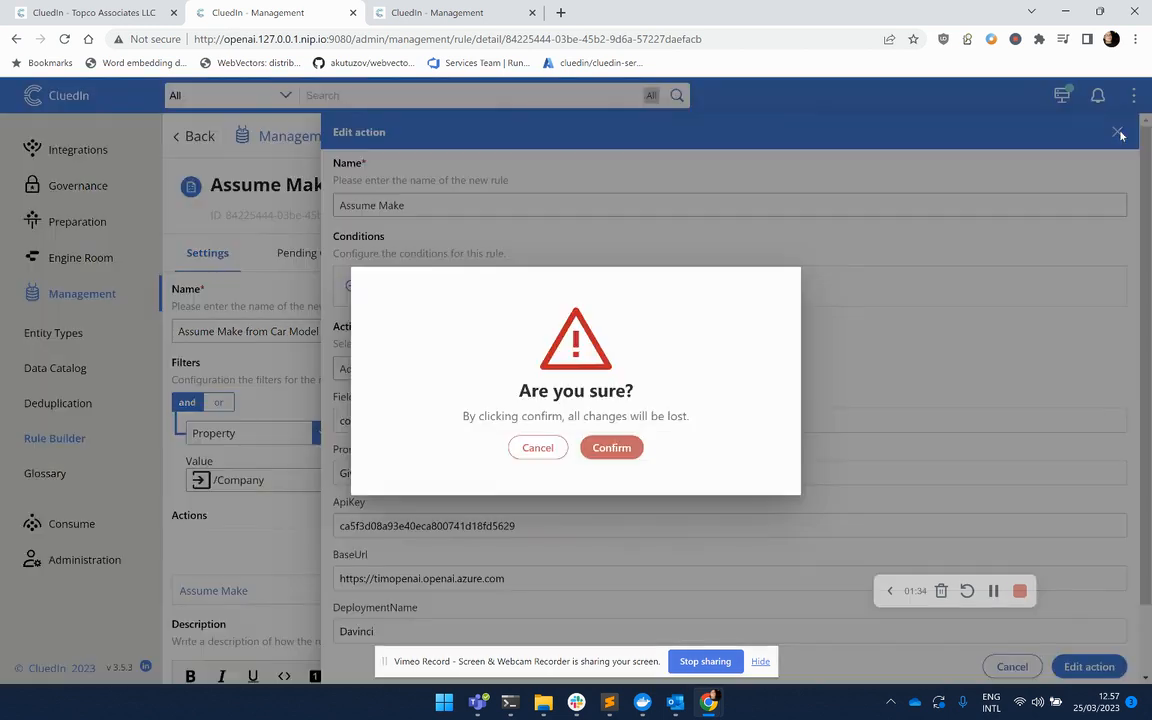
pyautogui.click(611, 447)
pyautogui.click(41, 440)
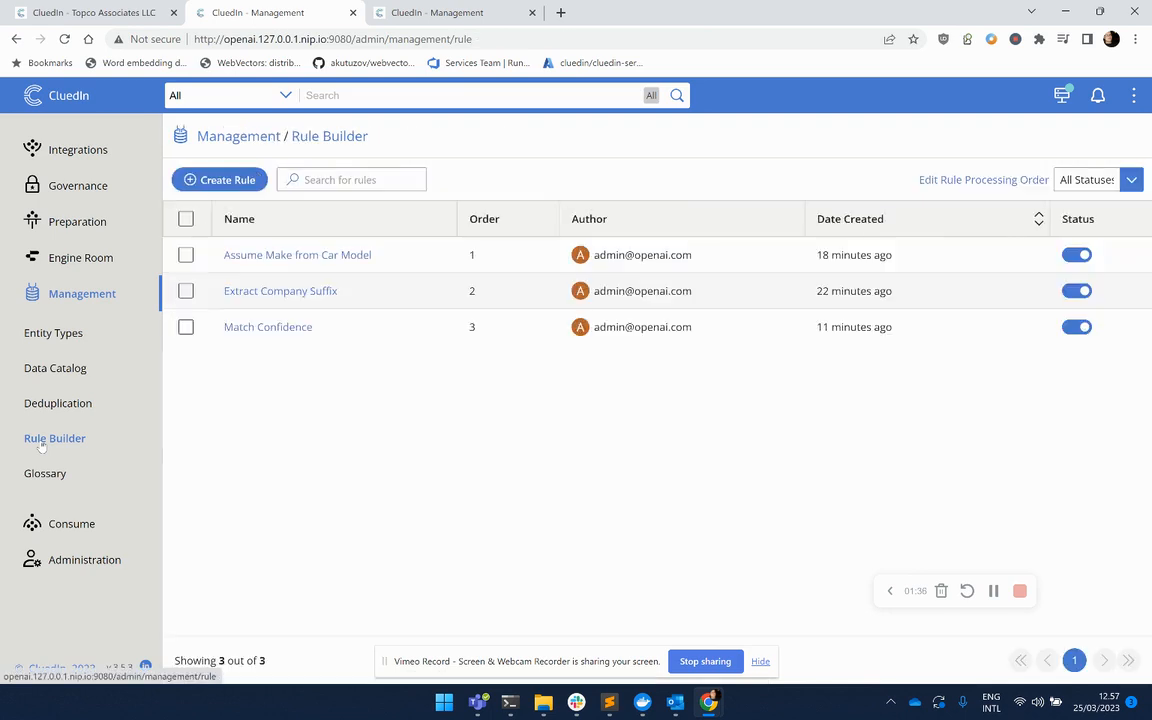
# Open the Extract Company Suffix rule, review its Extract Suffix action, and close it without changes.
pyautogui.click(240, 292)
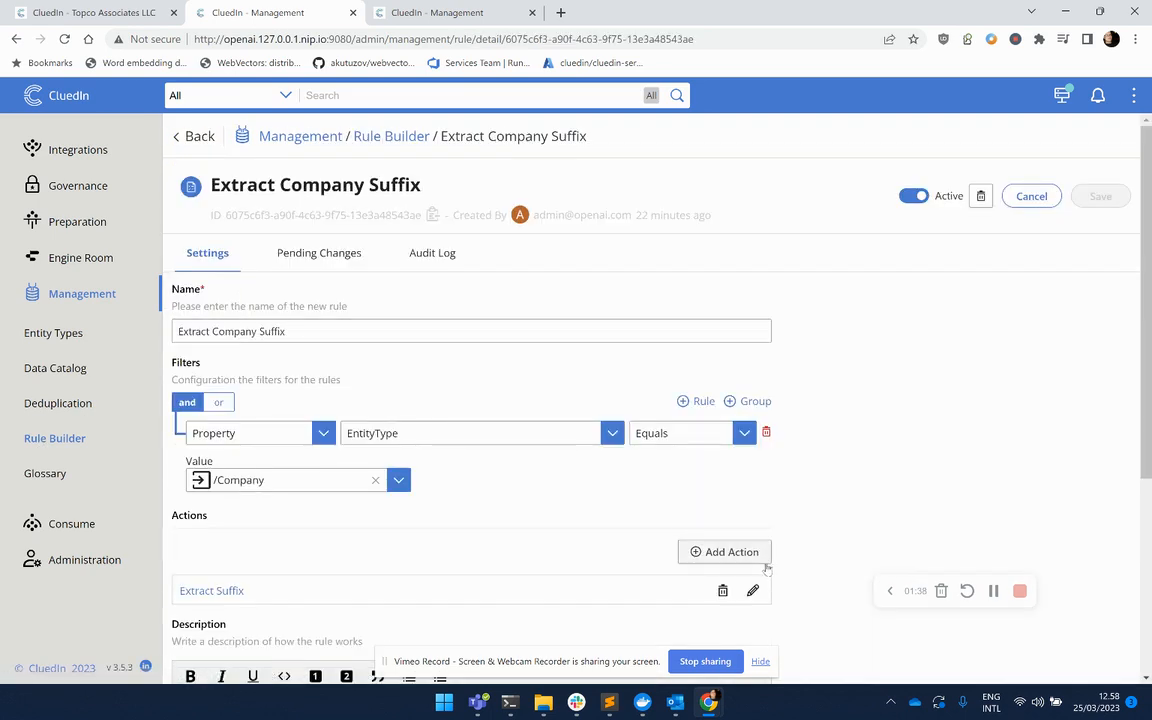
pyautogui.click(753, 590)
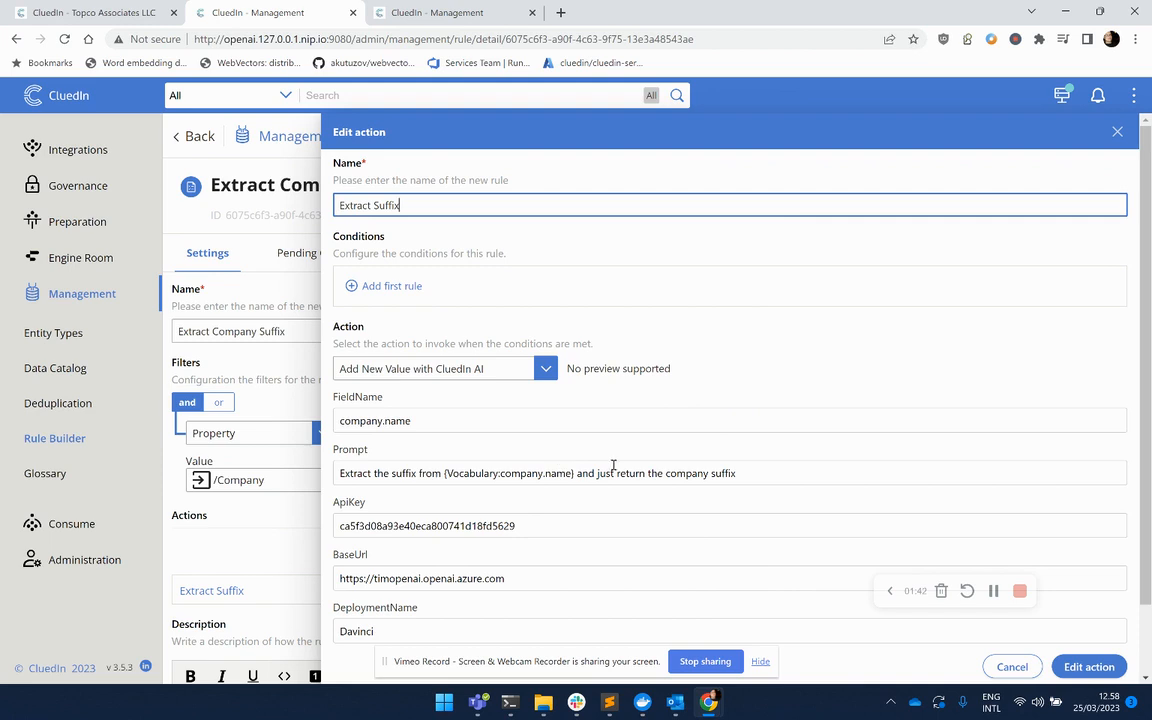
pyautogui.click(1117, 131)
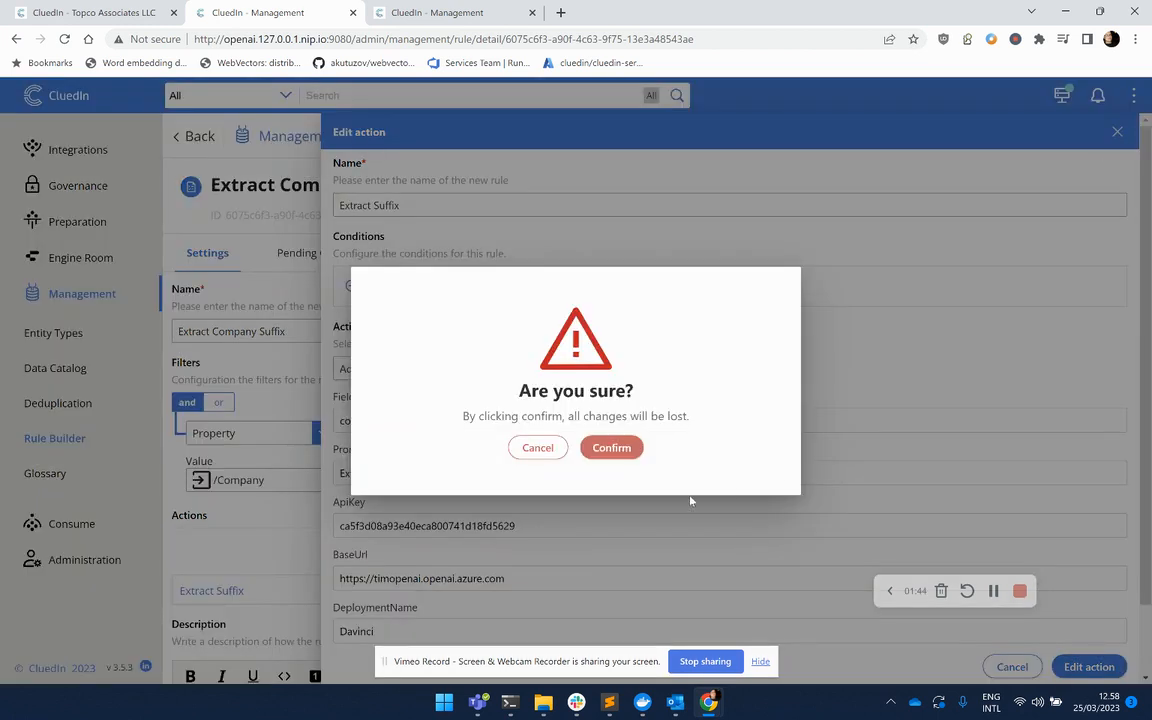
pyautogui.click(609, 447)
pyautogui.click(52, 437)
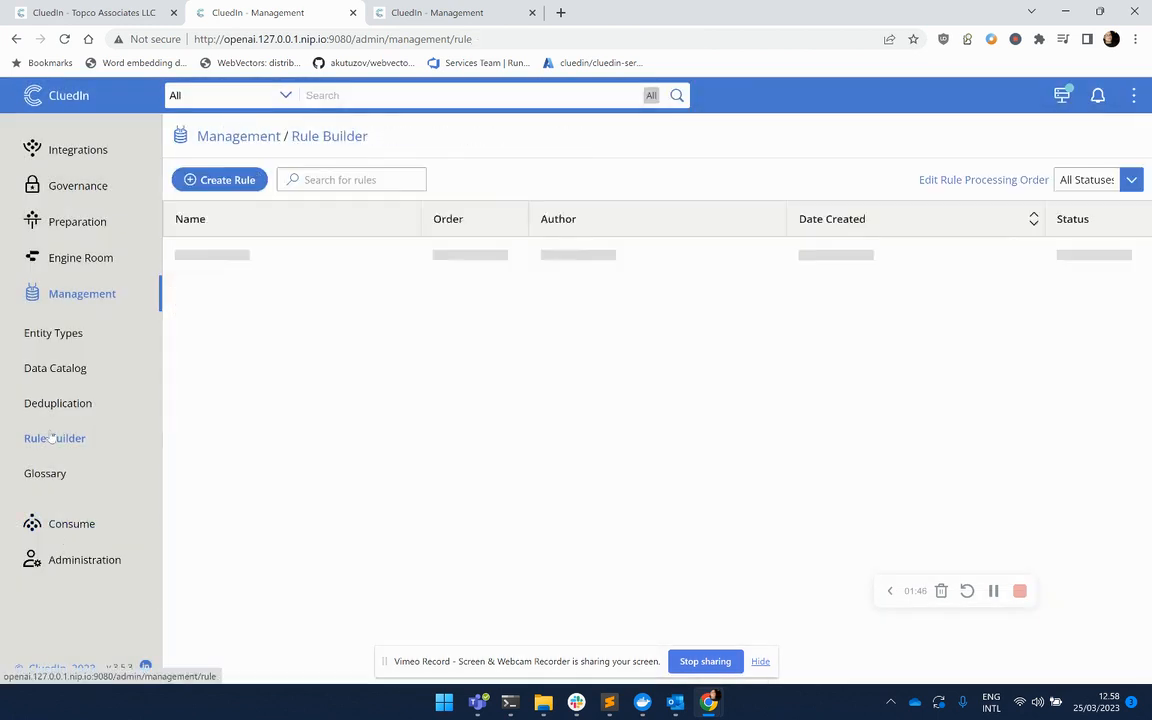
# Open the Match Confidence rule and review both its action prompts, closing each without changes.
pyautogui.click(249, 328)
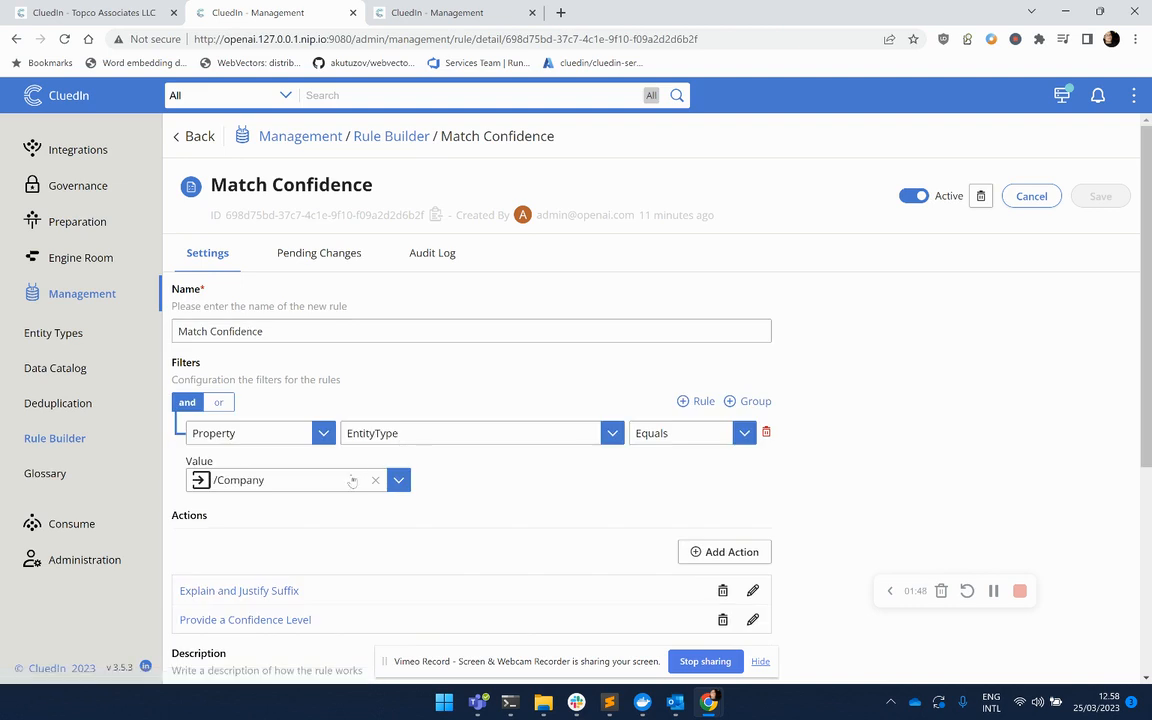
pyautogui.scroll(-2, 607, 517)
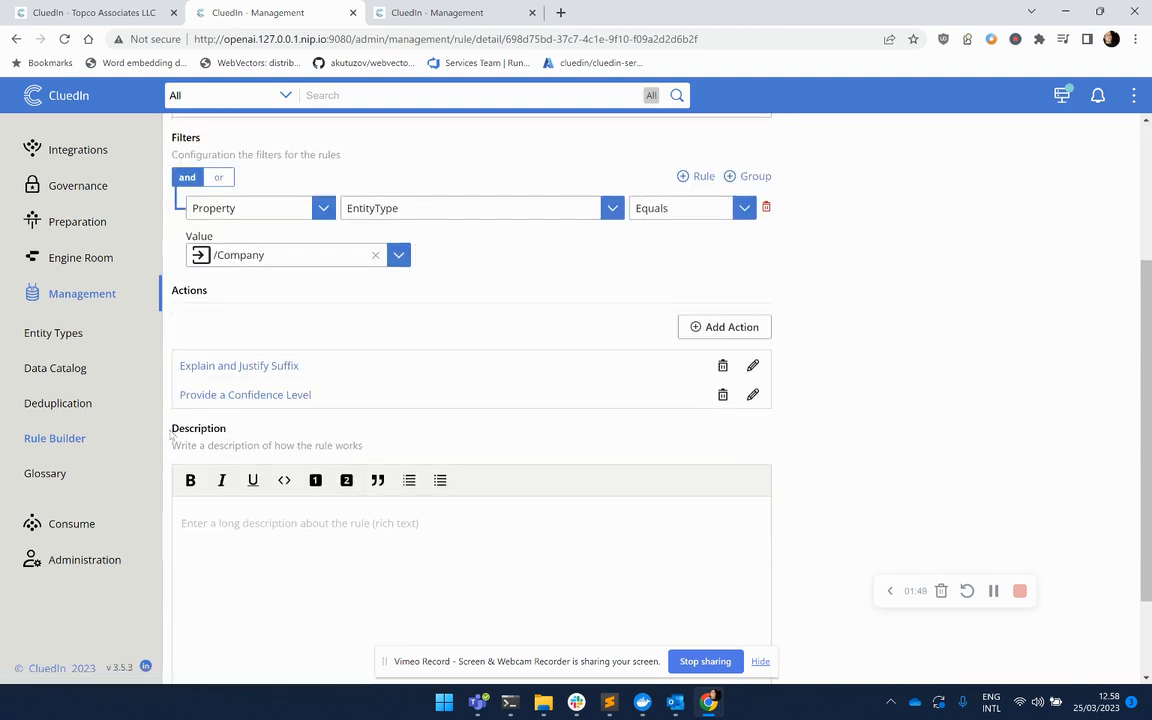
pyautogui.click(753, 366)
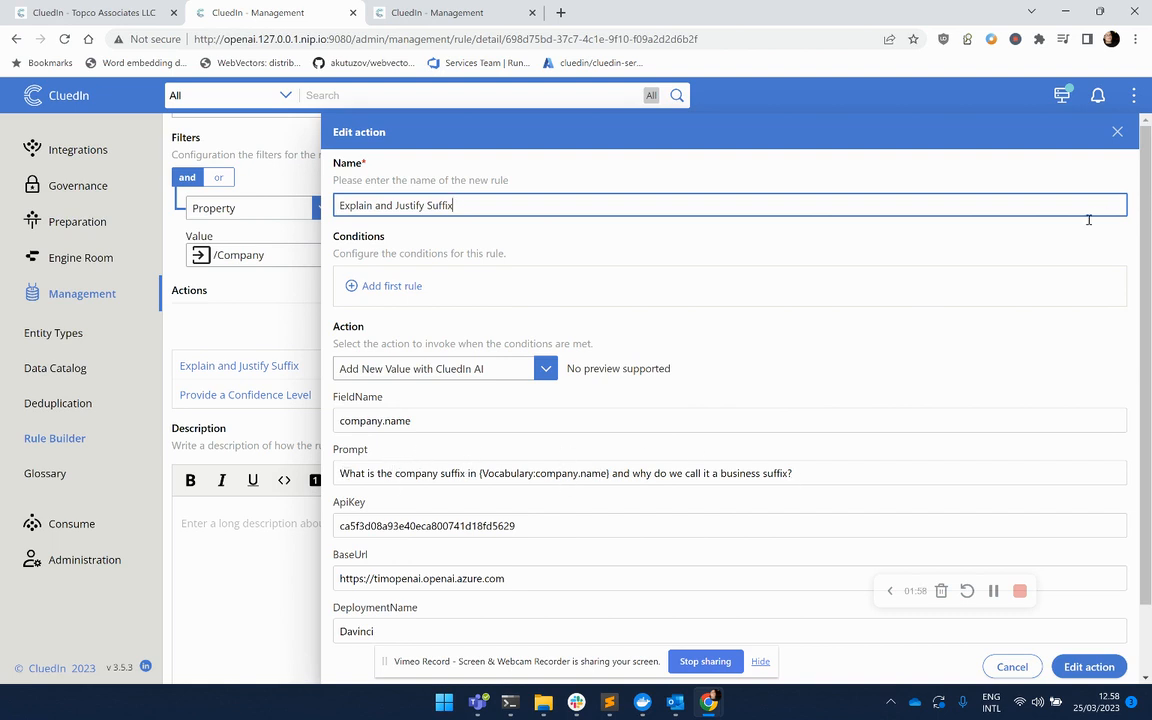
pyautogui.click(1117, 132)
pyautogui.click(622, 449)
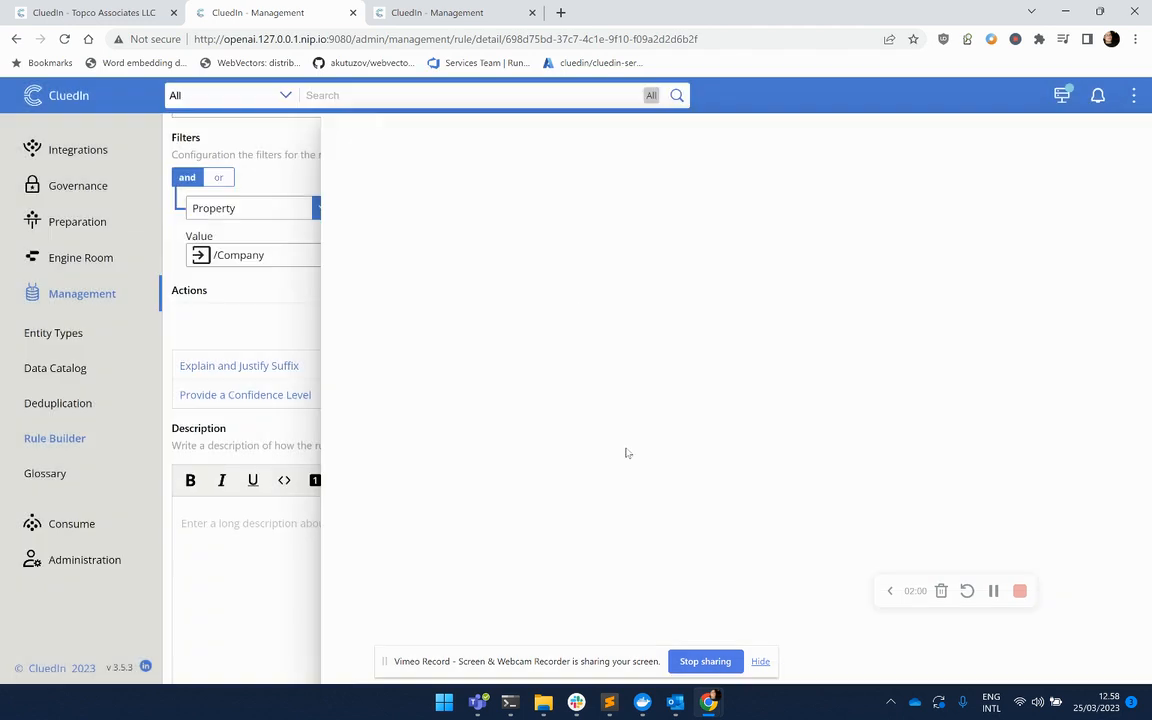
pyautogui.click(751, 395)
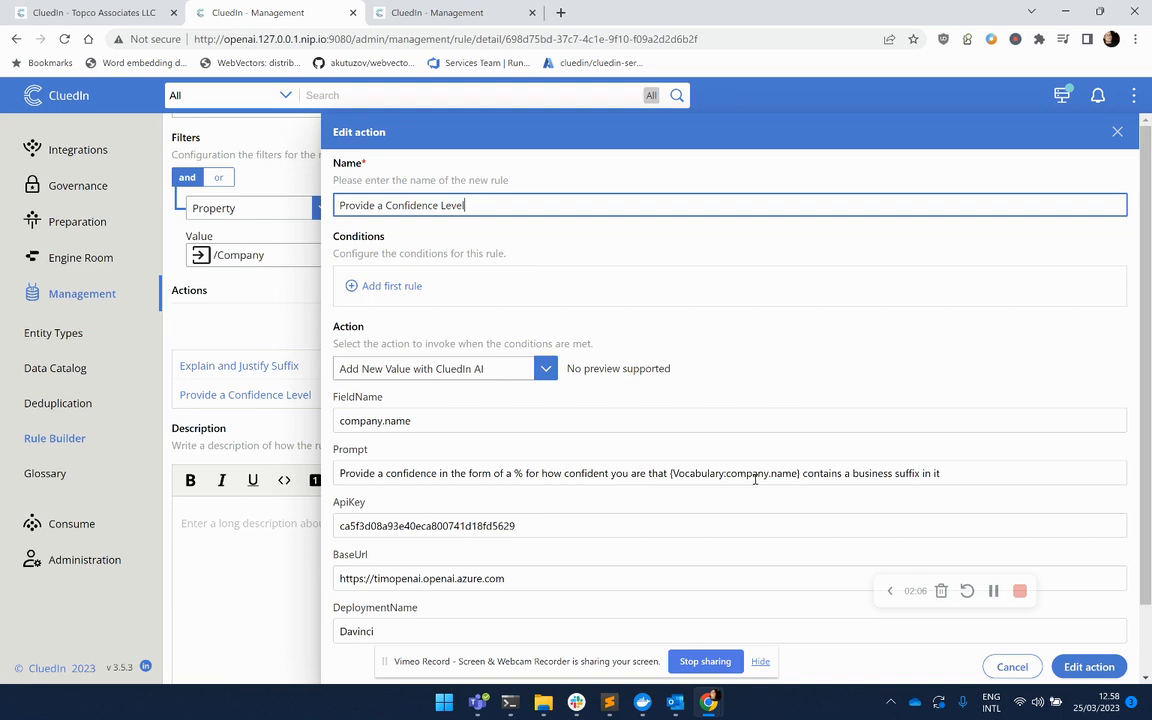
pyautogui.click(1117, 131)
pyautogui.click(611, 448)
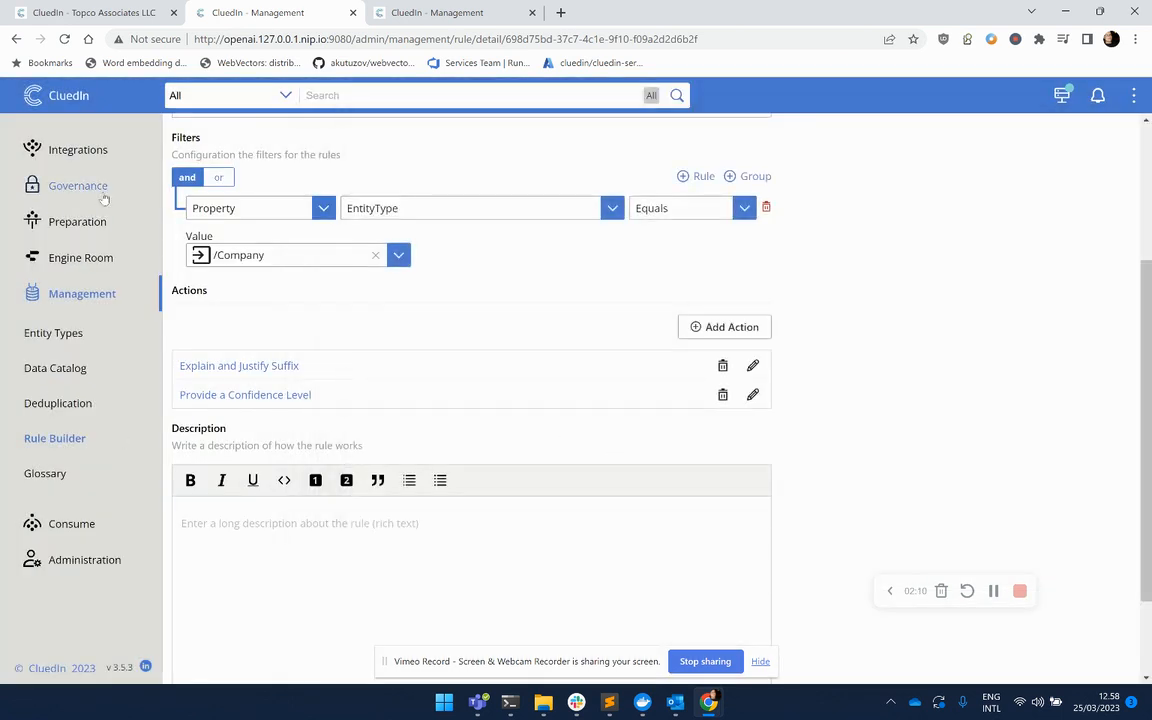
# Re-process the Topco Associates LLC entity.
pyautogui.click(60, 14)
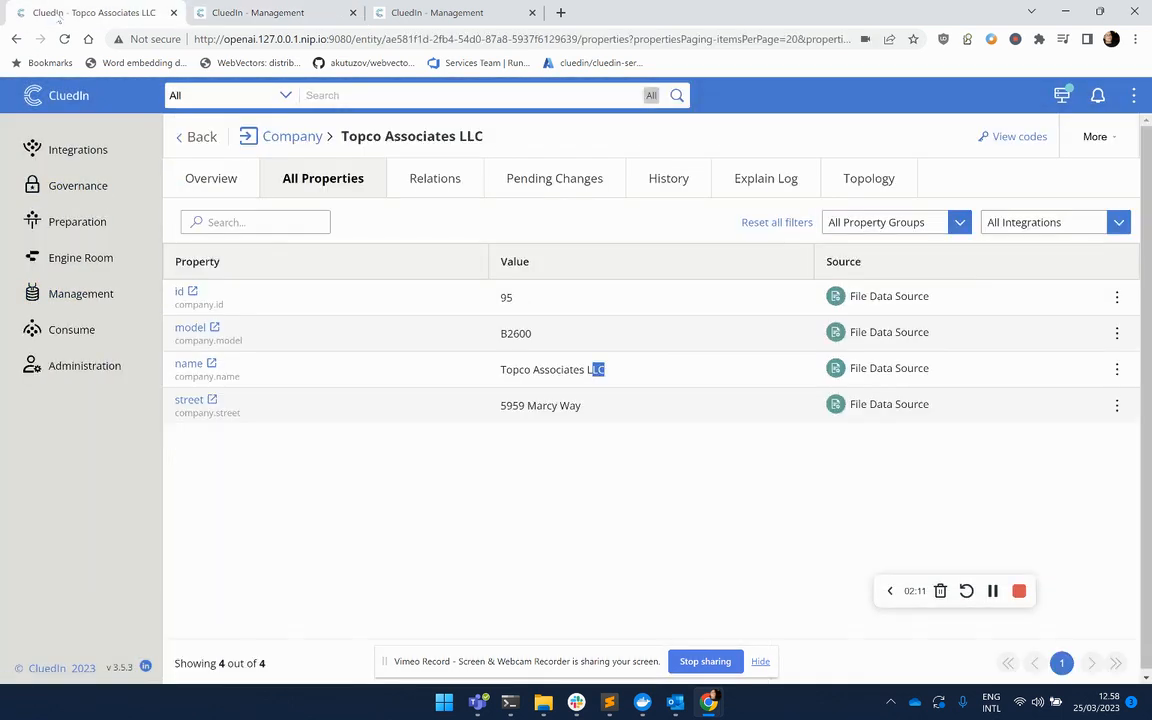
pyautogui.click(1094, 136)
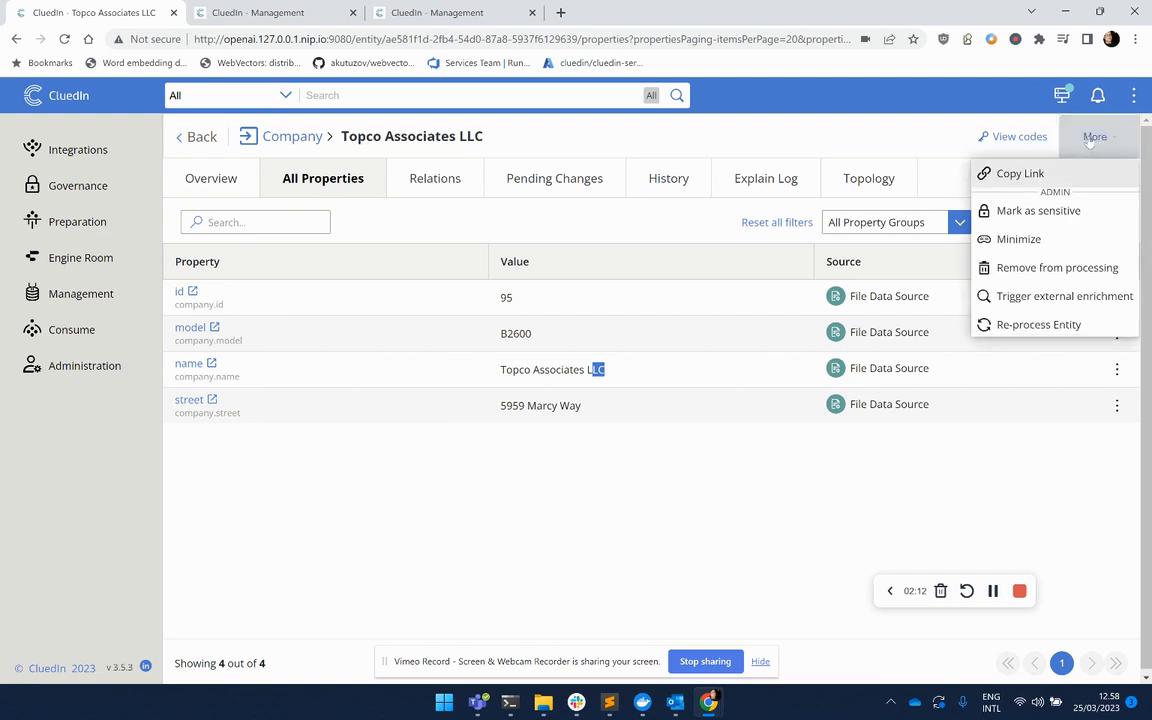
pyautogui.click(1043, 326)
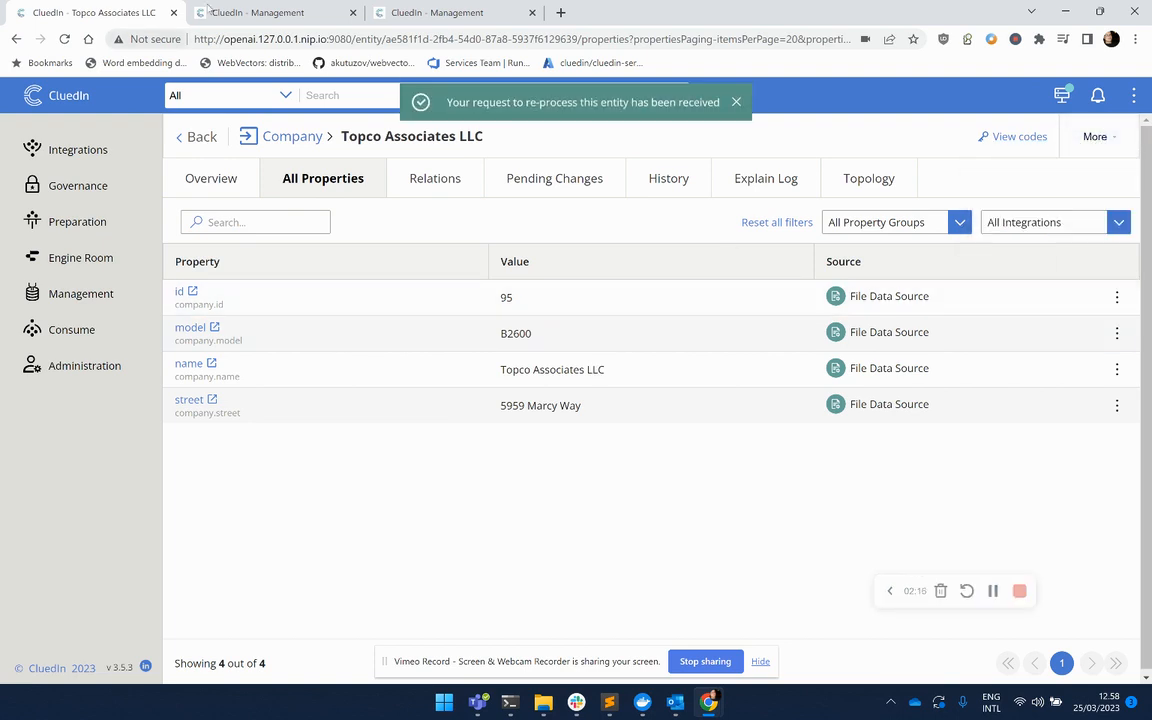
# Revisit the rule list, then reload the Topco Associates LLC properties page.
pyautogui.click(210, 10)
pyautogui.click(70, 440)
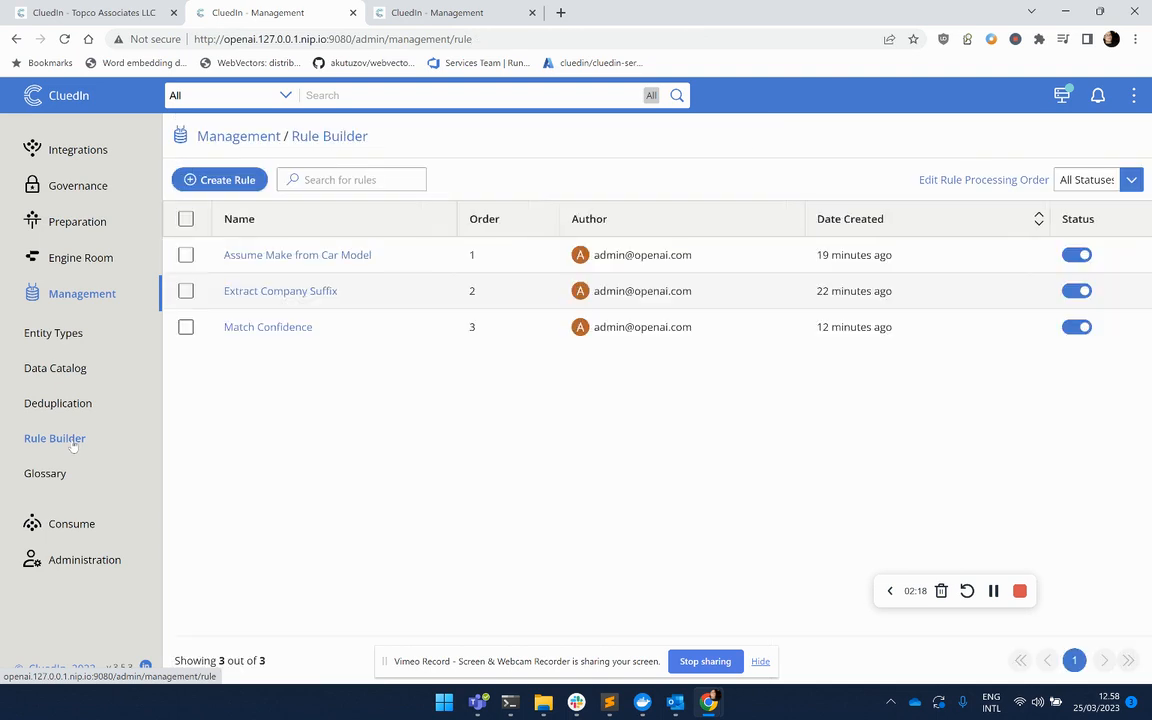
pyautogui.click(97, 10)
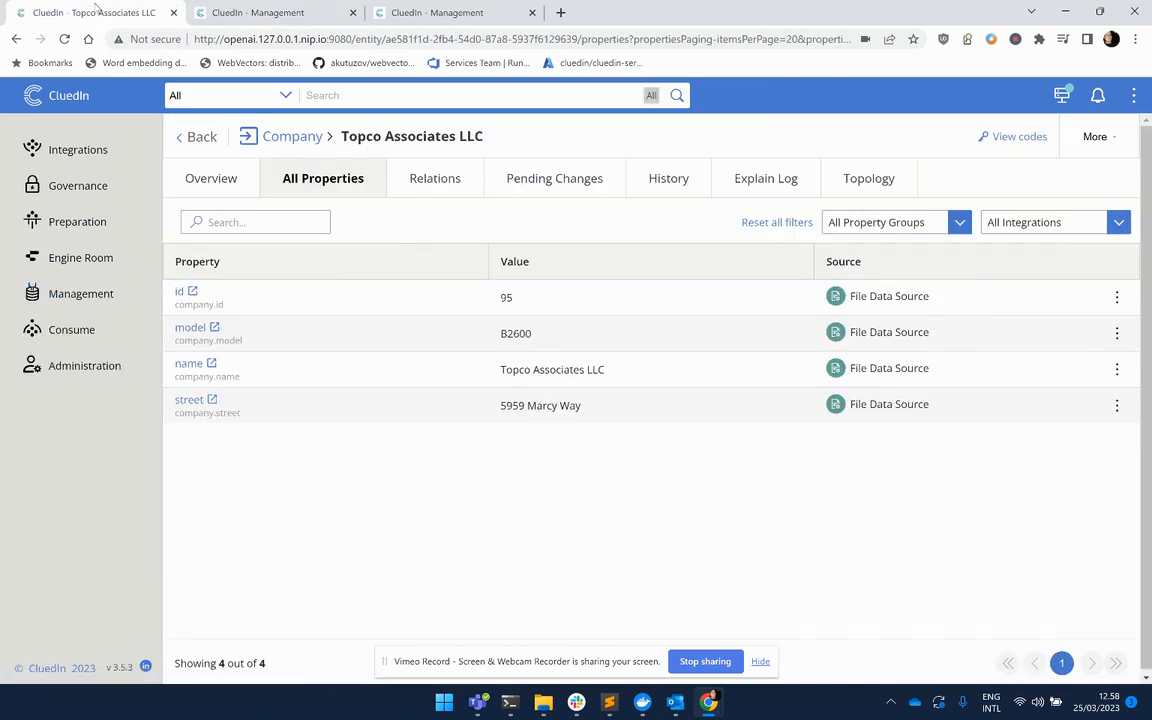
pyautogui.click(64, 39)
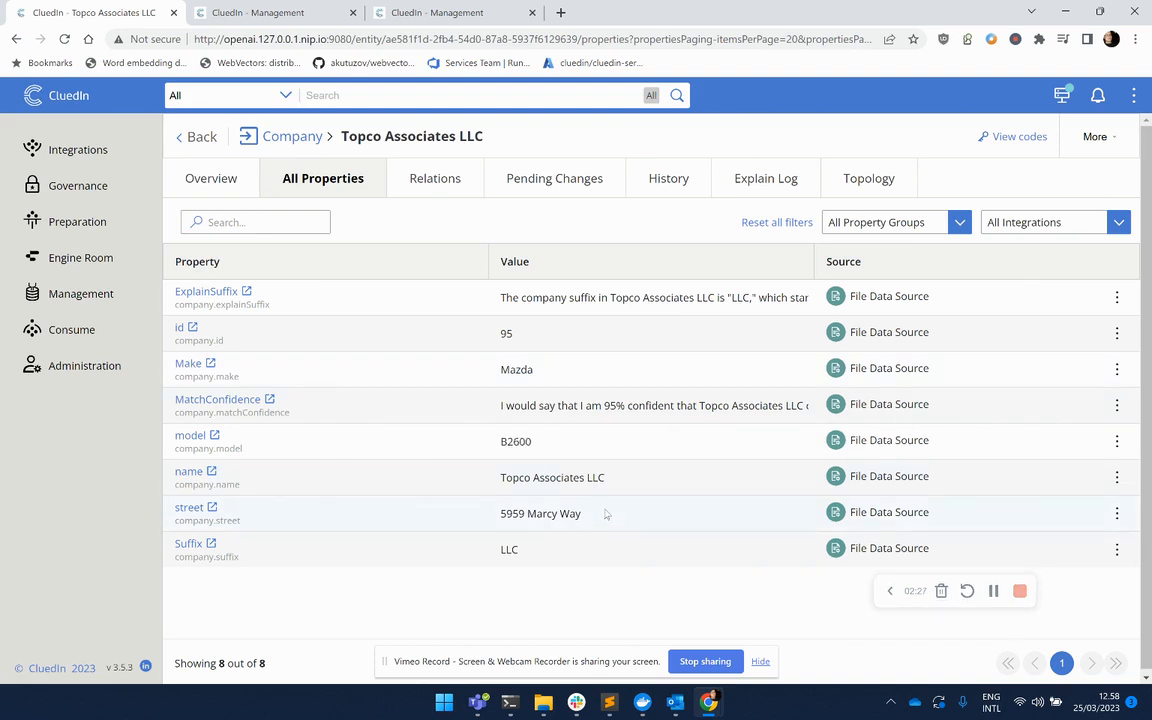
# Examine the new Make, Suffix and MatchConfidence property values of the entity.
pyautogui.doubleClick(594, 477)
pyautogui.moveTo(503, 549); pyautogui.dragTo(521, 550)
pyautogui.moveTo(502, 369); pyautogui.dragTo(535, 370)
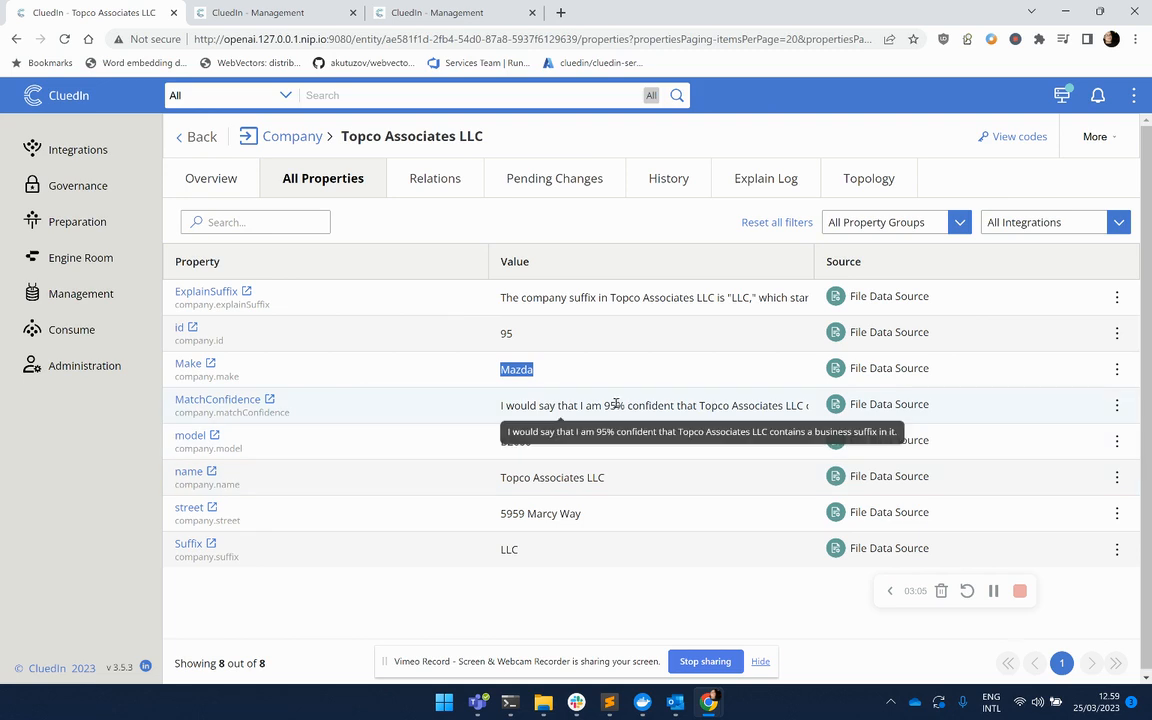
pyautogui.moveTo(604, 405); pyautogui.dragTo(625, 428)
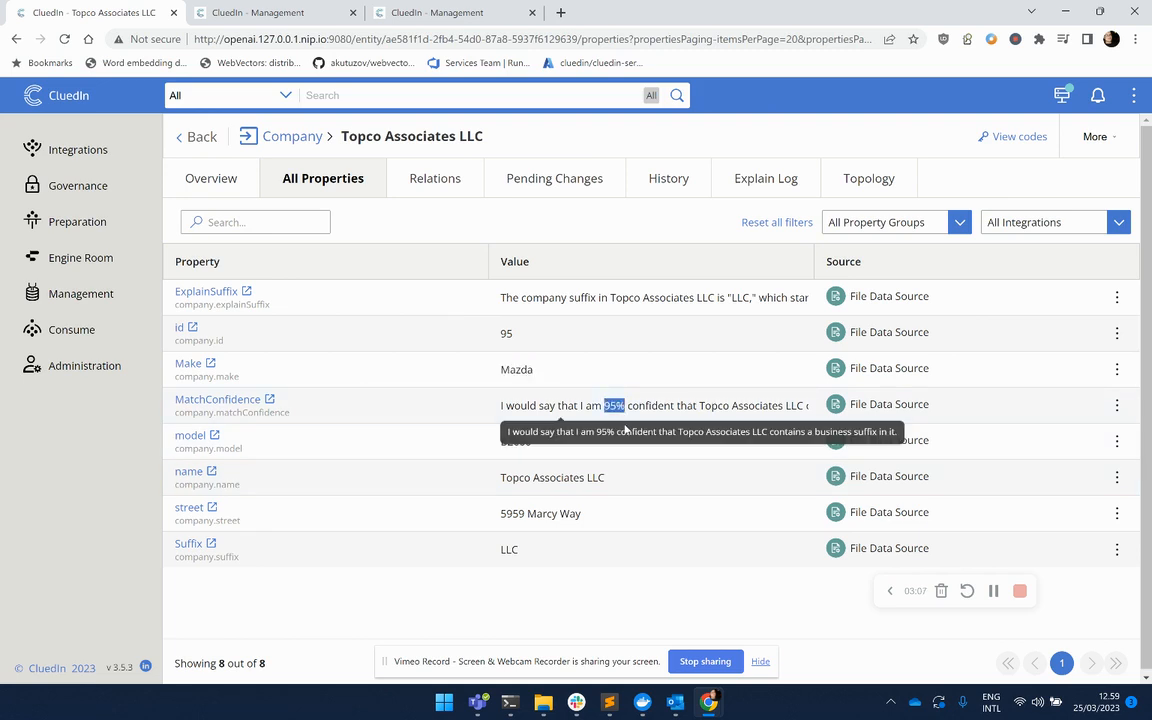